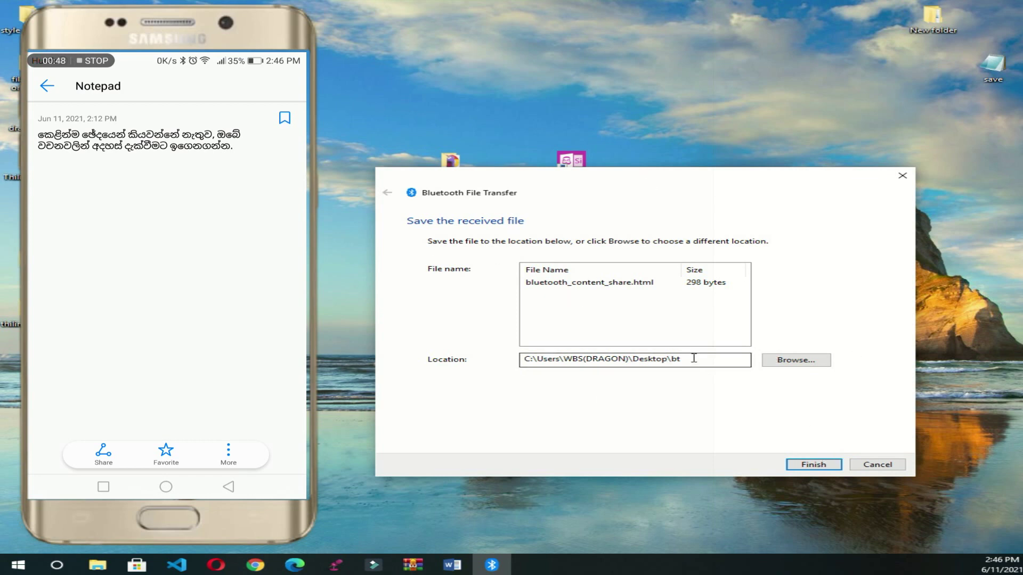
Save bluetooth_content_share.html to the desktop bt folder and close the Bluetooth File Transfer window
click(813, 466)
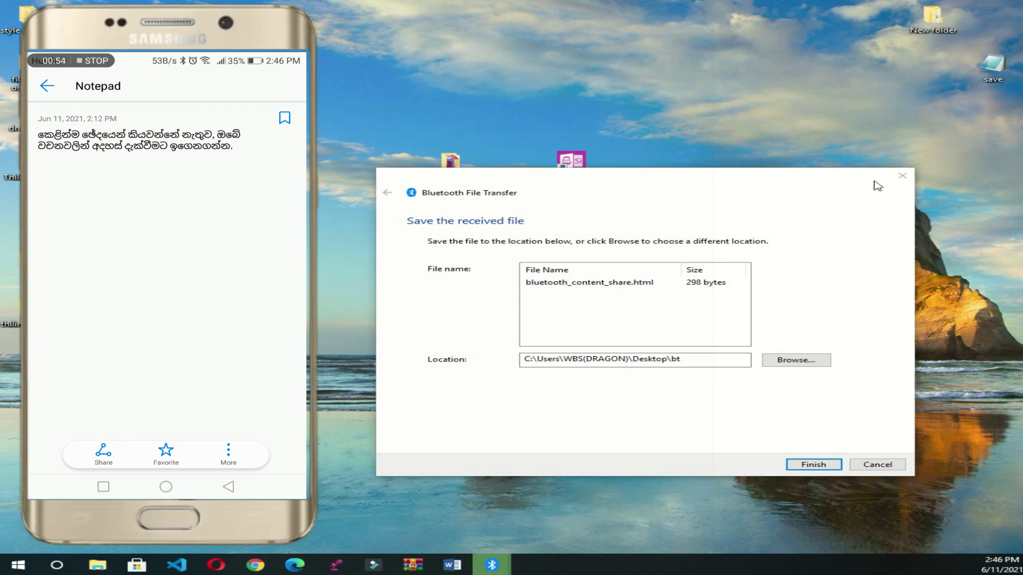
click(902, 176)
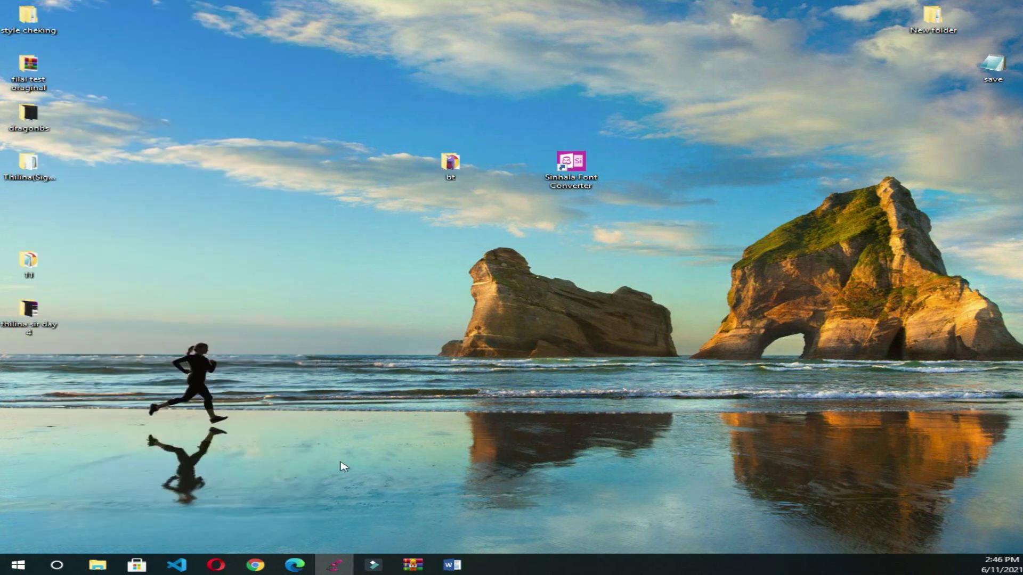
In Chrome, search for 'sinhala font conver' and run the sinhala font converter suggestion
click(255, 565)
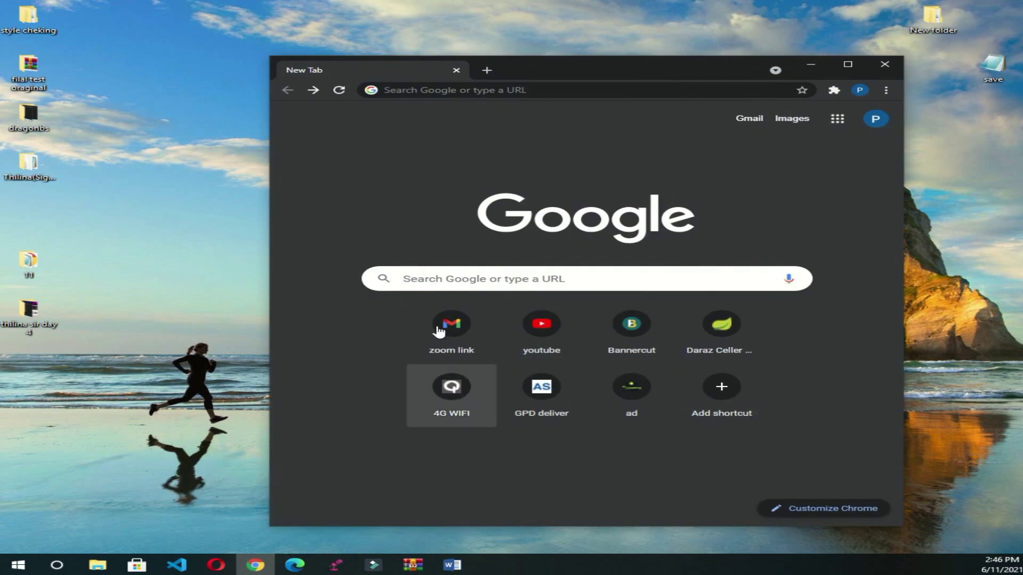
click(461, 282)
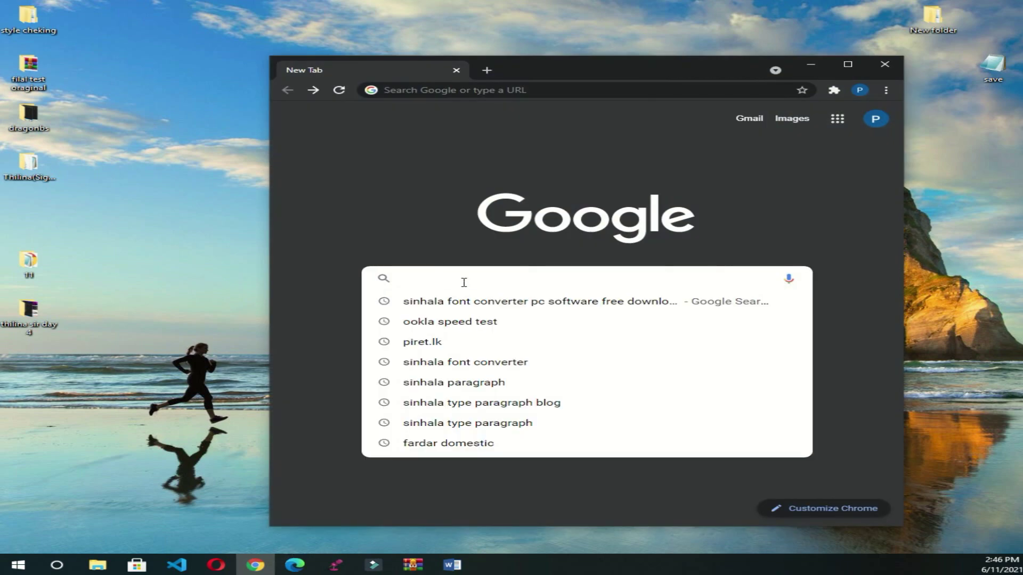
text(sinhala)
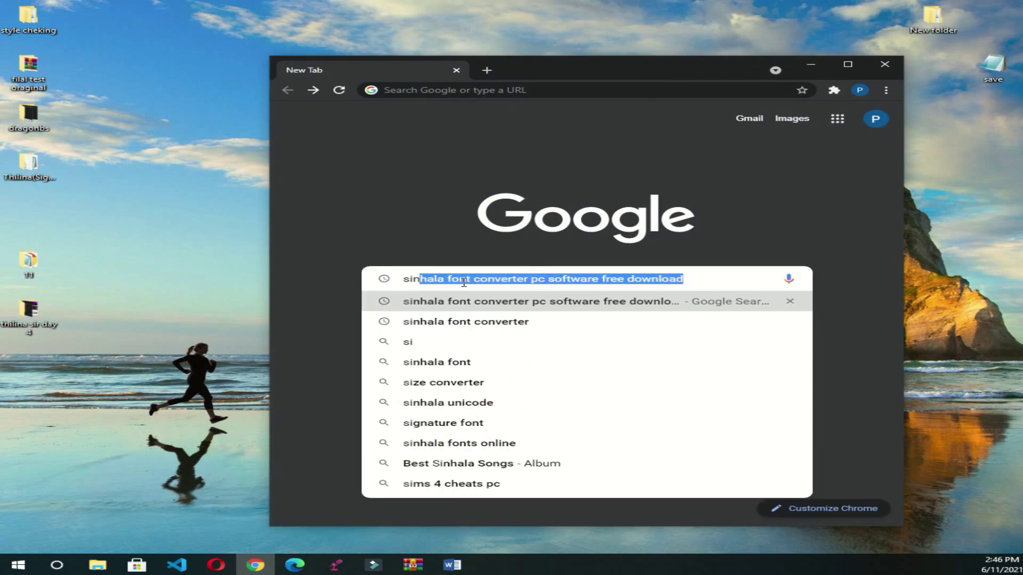
text( f)
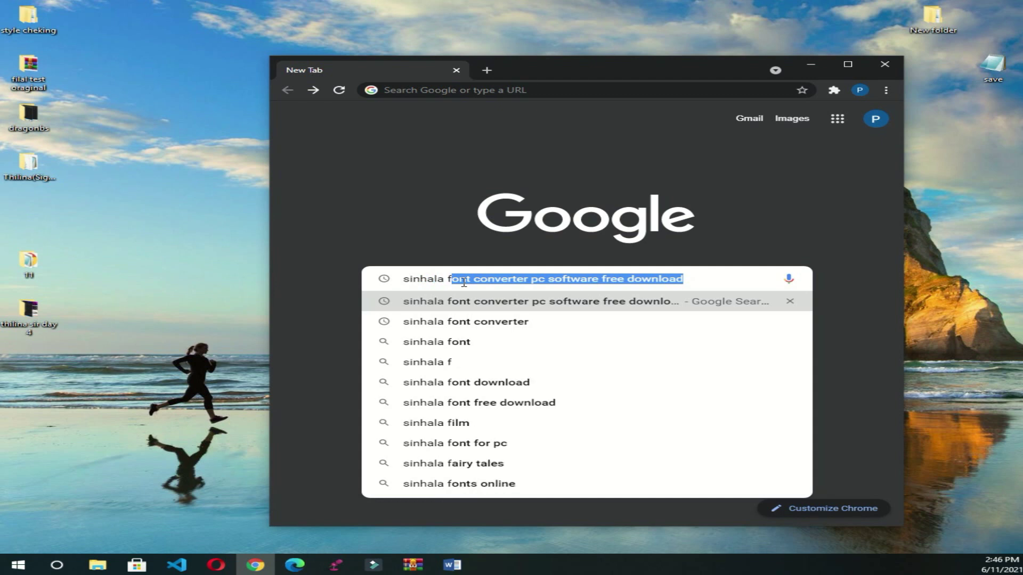
text(ont co)
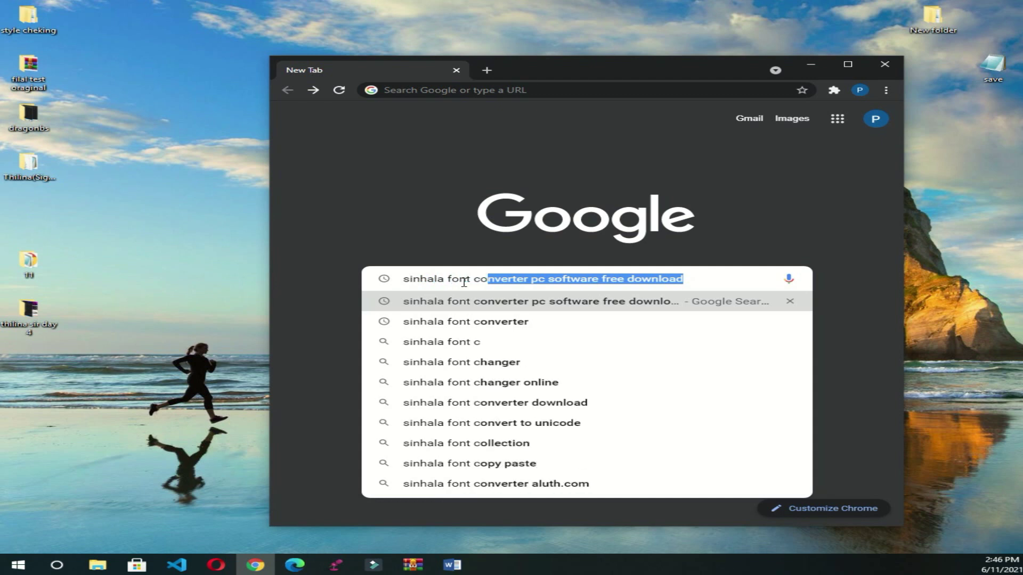
text(nver)
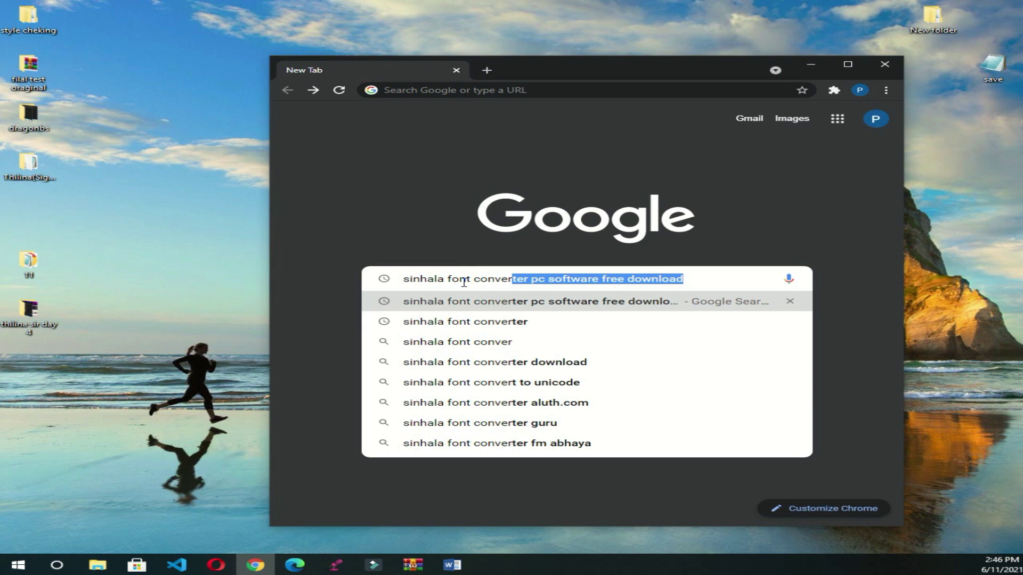
click(597, 307)
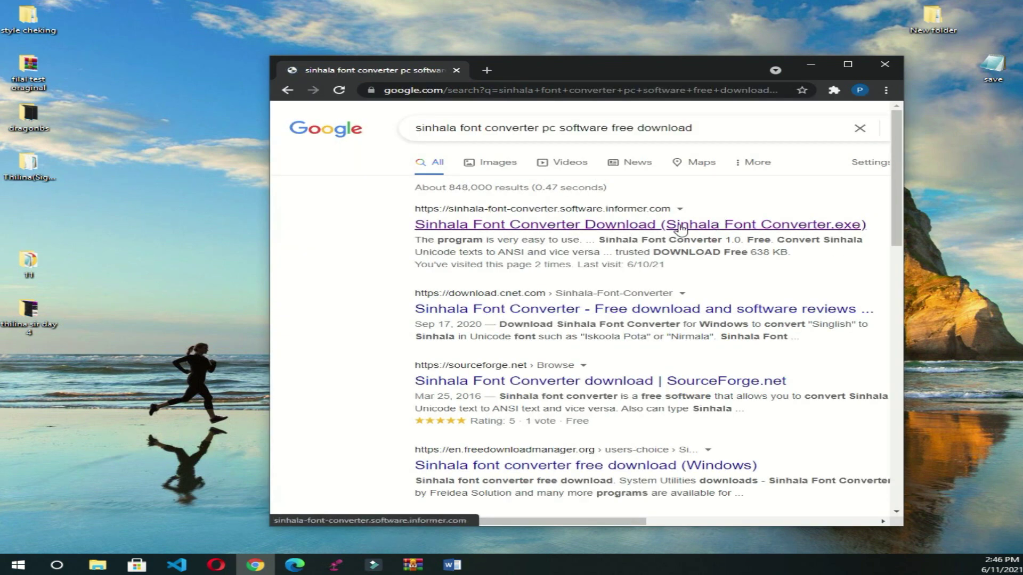
Open the Software Informer result and go to its Sinhala Font Converter download page
mouse_move(674, 228)
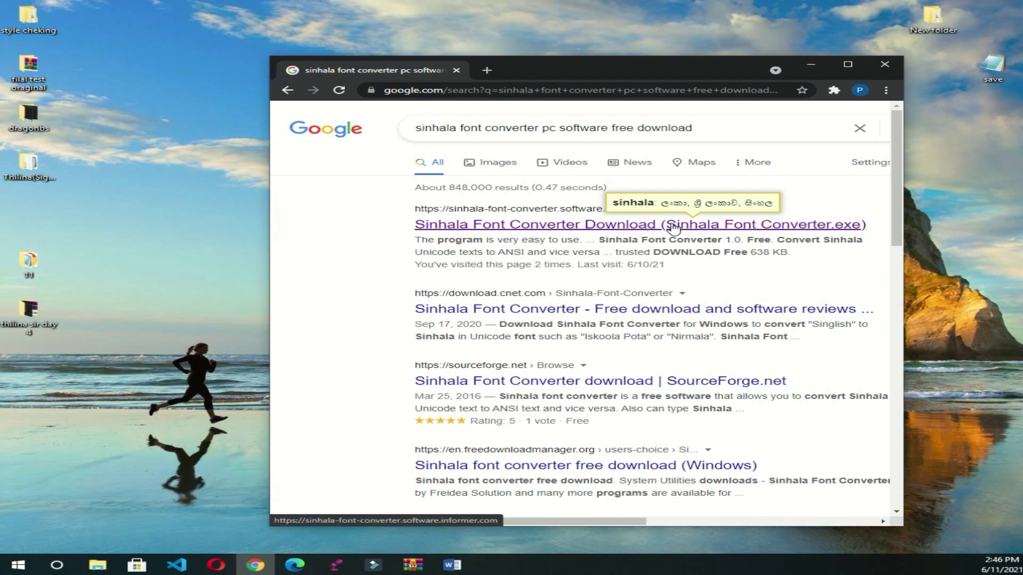
click(602, 226)
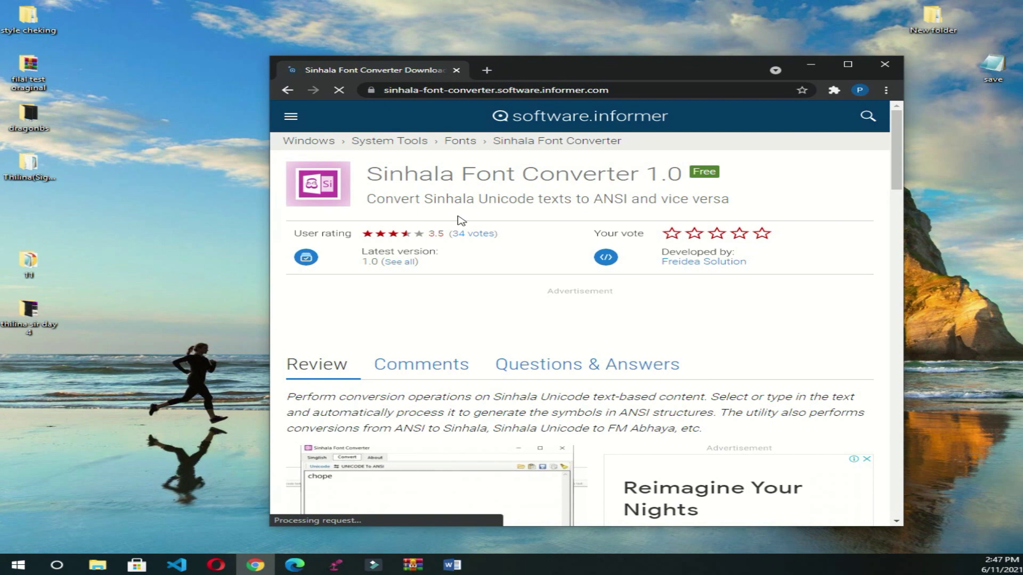
scroll(562, 202, down, 10)
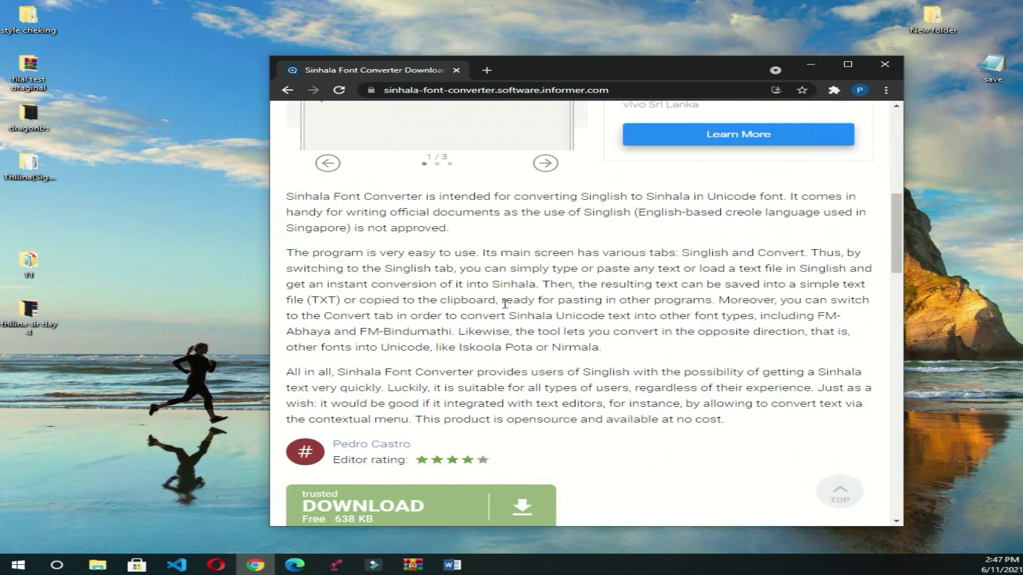
scroll(473, 341, down, 3)
click(473, 349)
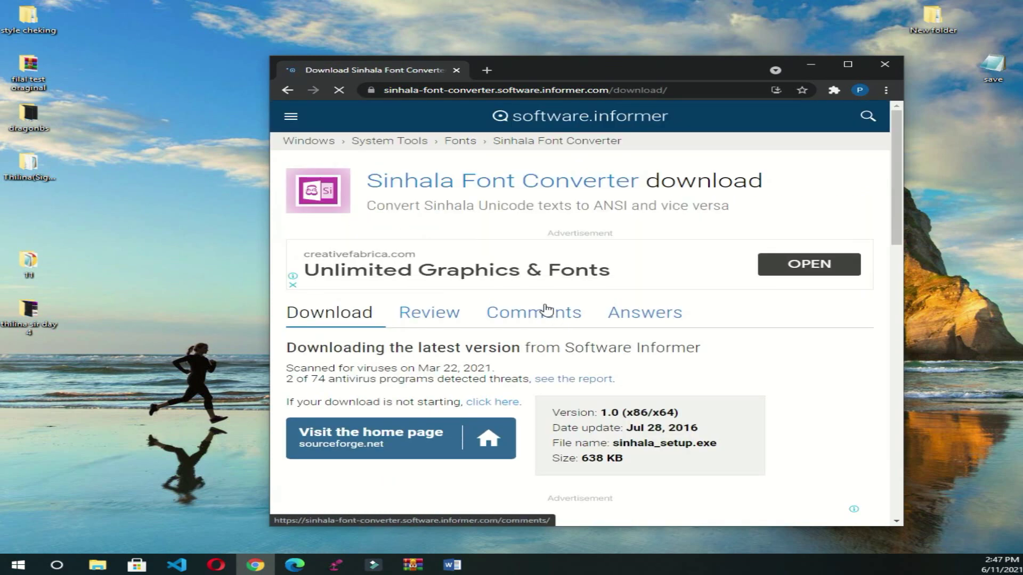
Wait for the installer to finish downloading as sinhala_setup (2).exe (639 KB)
scroll(531, 295, down, 3)
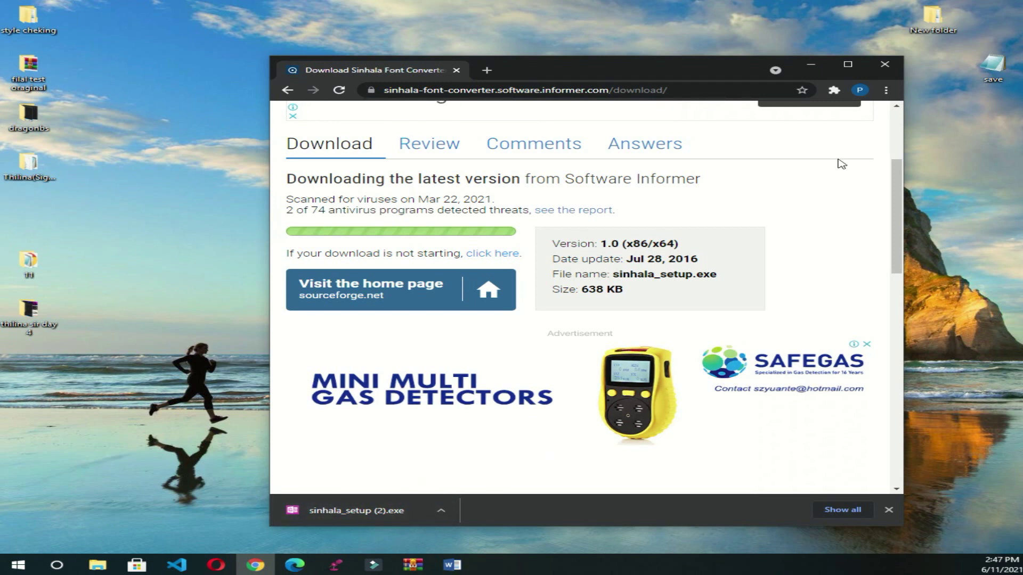
Minimize Chrome, launch Sinhala Font Converter from its desktop shortcut, and reposition its window
click(811, 66)
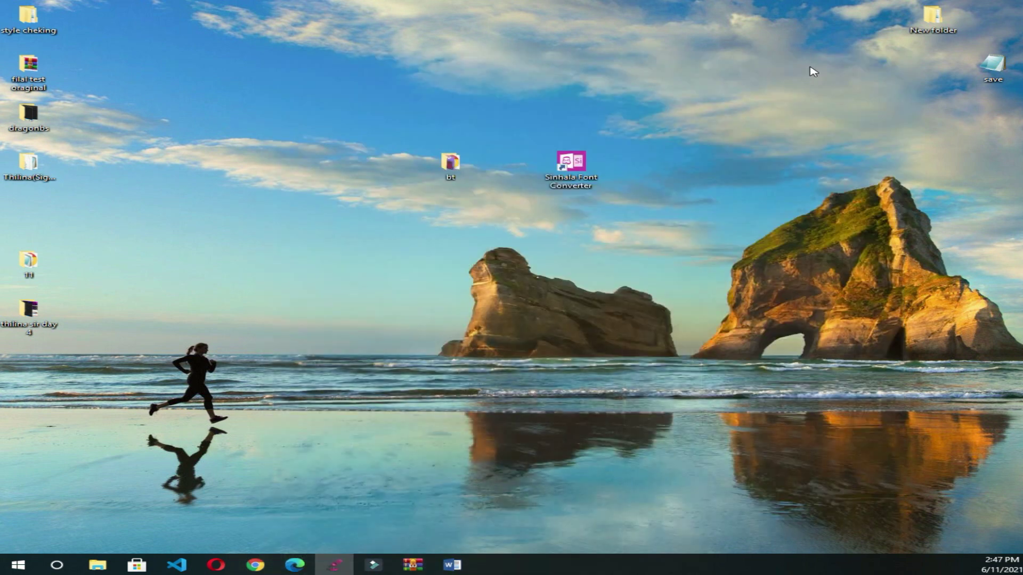
click(589, 167)
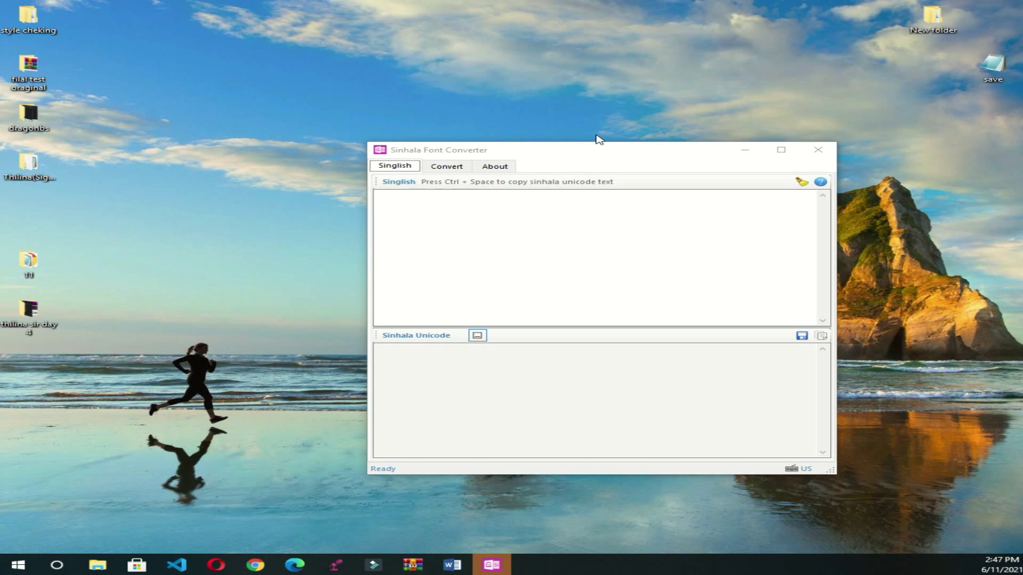
drag(486, 153, 573, 134)
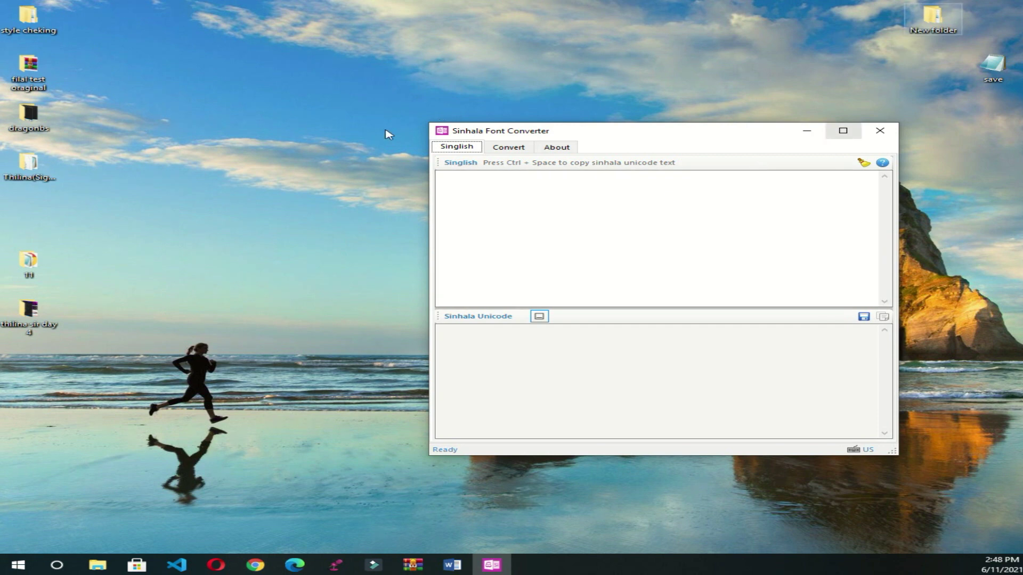
drag(540, 132, 629, 195)
Open bluetooth_content_share.html from the desktop bt folder in Chrome
click(450, 164)
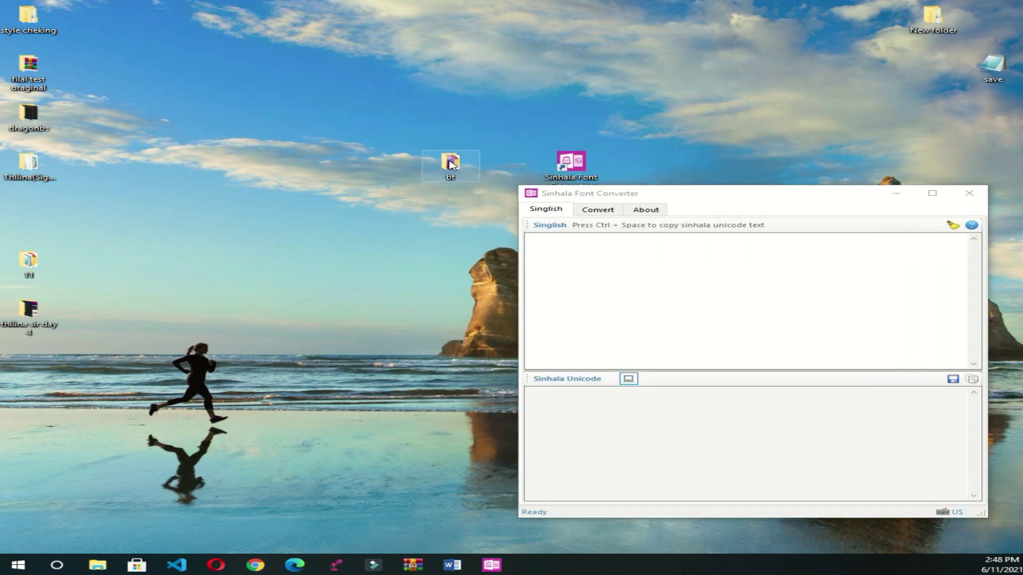
double_click(450, 164)
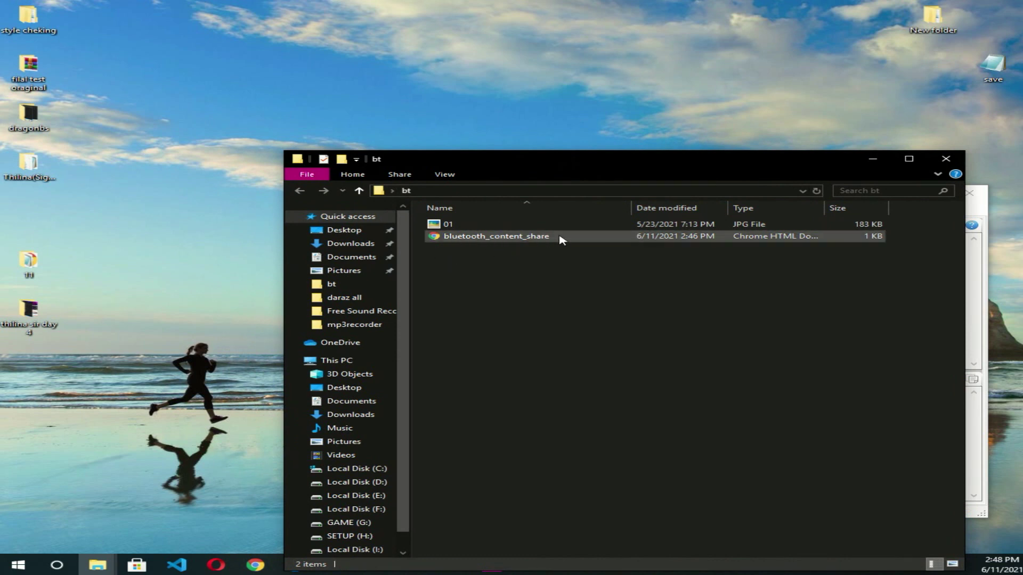
double_click(480, 237)
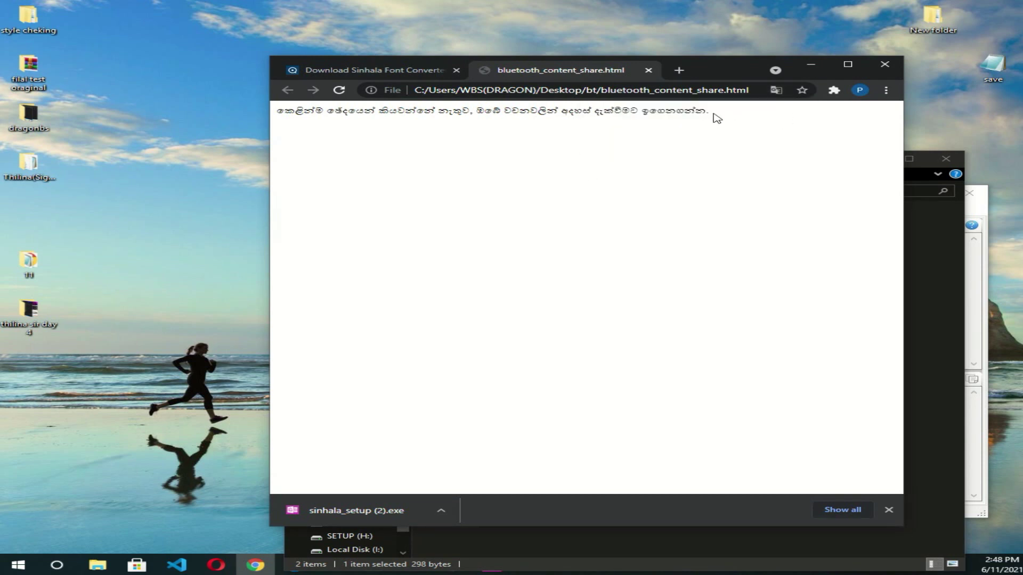
Select all of the note's Sinhala sentence on the page and move the browser aside
drag(714, 112, 273, 113)
right_click(289, 110)
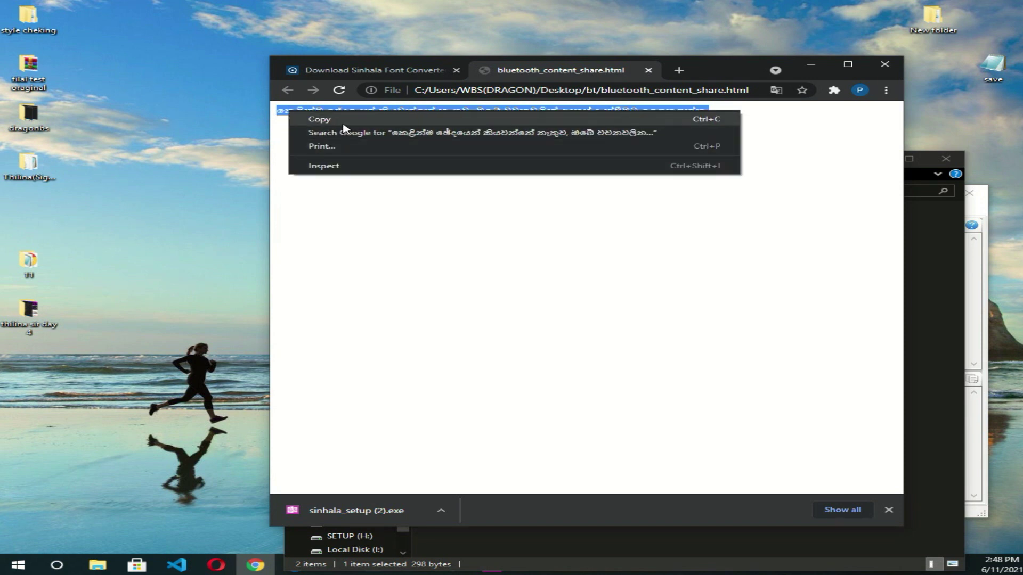
click(432, 221)
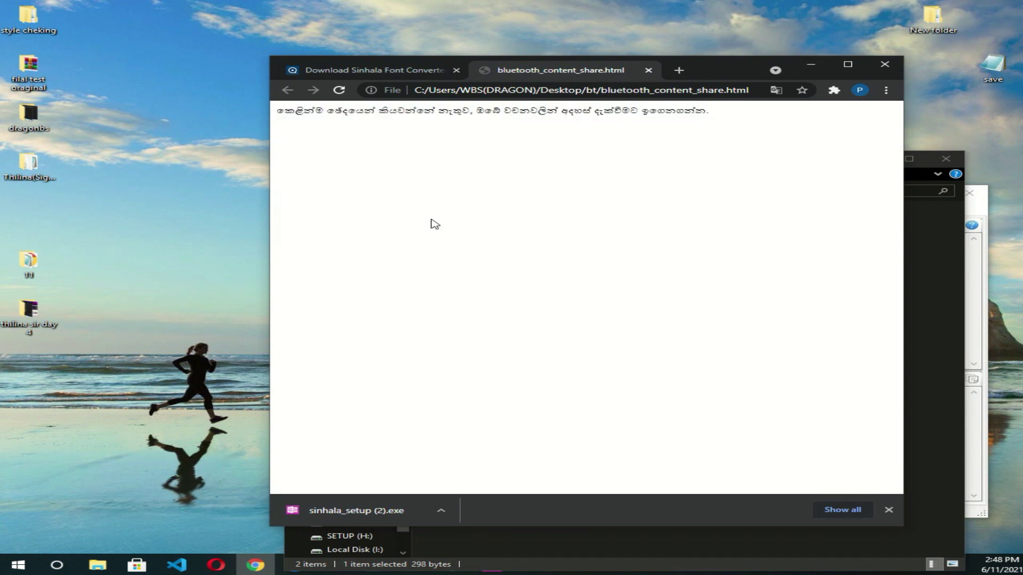
key(ctrl+a)
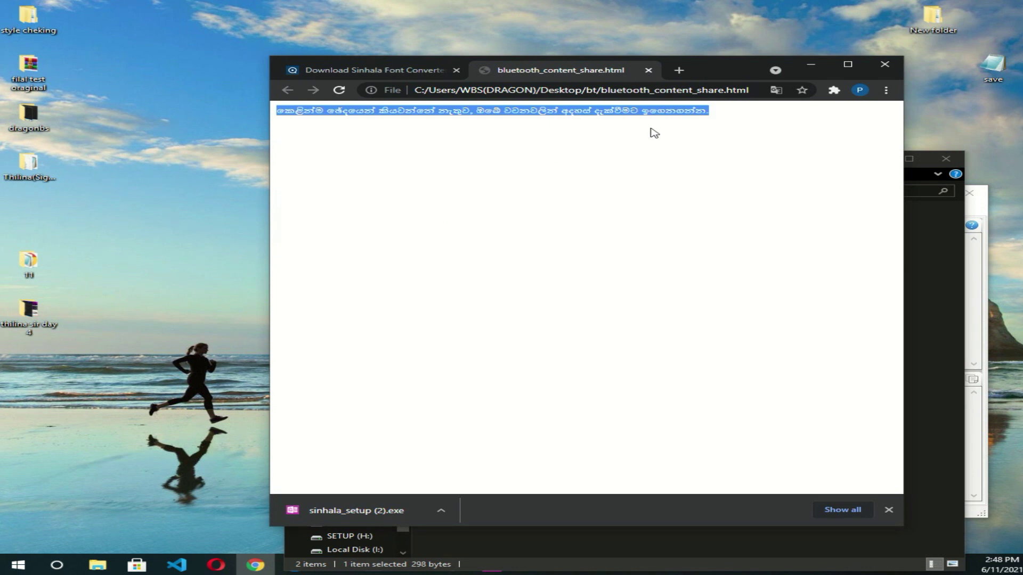
drag(732, 77, 482, 52)
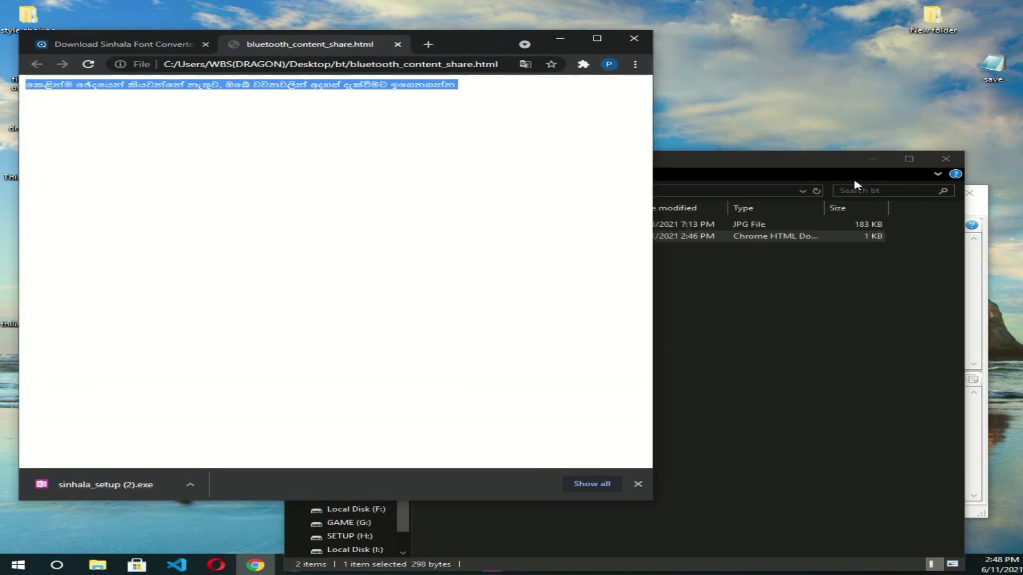
Bring the converter forward and switch it to UNICODE To ANSI conversion with FM-ABHAYA
drag(798, 164, 810, 243)
click(765, 198)
drag(651, 196, 559, 172)
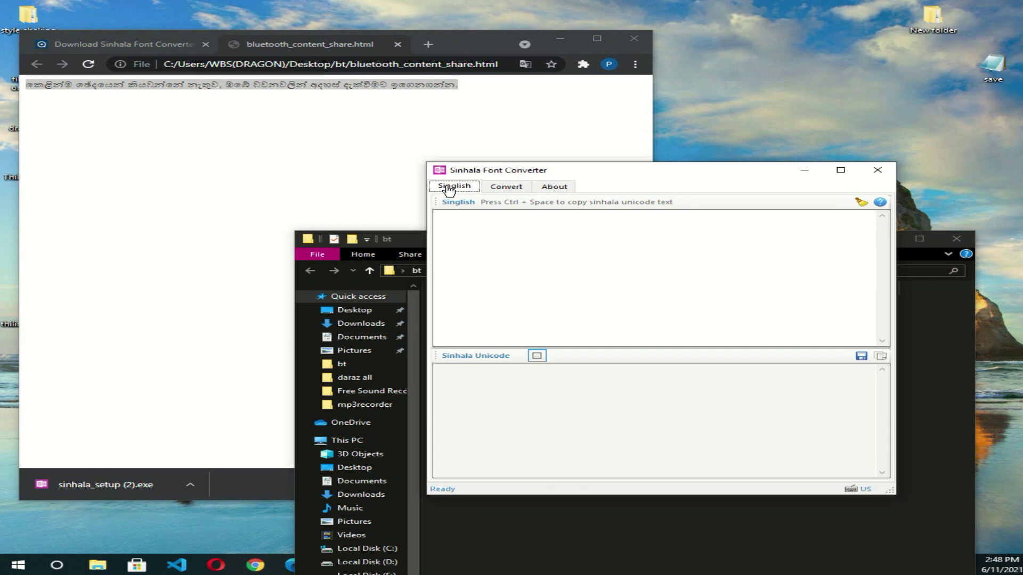
click(509, 191)
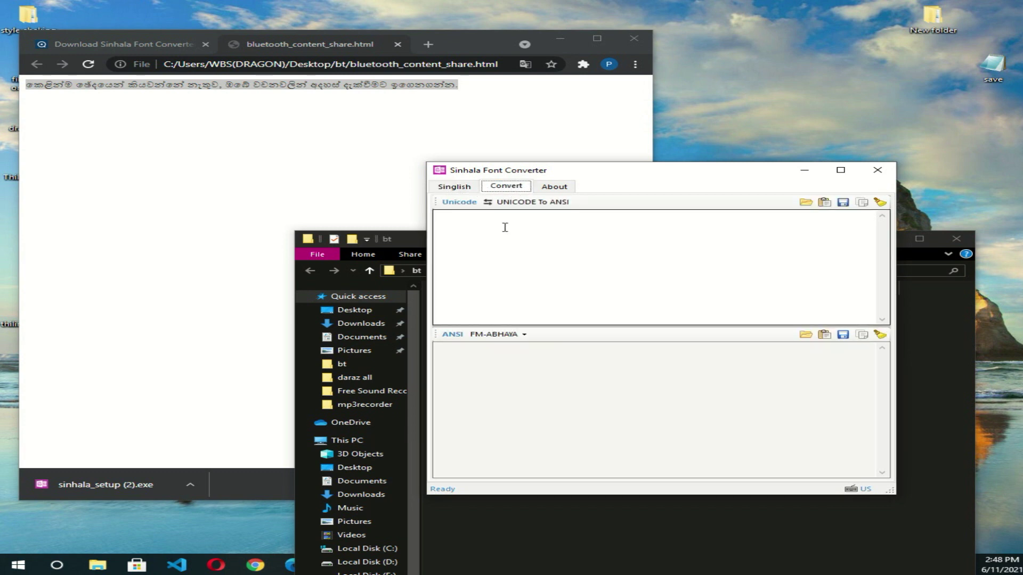
Paste the Sinhala sentence into the Unicode box and select all the converted FM-ABHAYA text
click(487, 217)
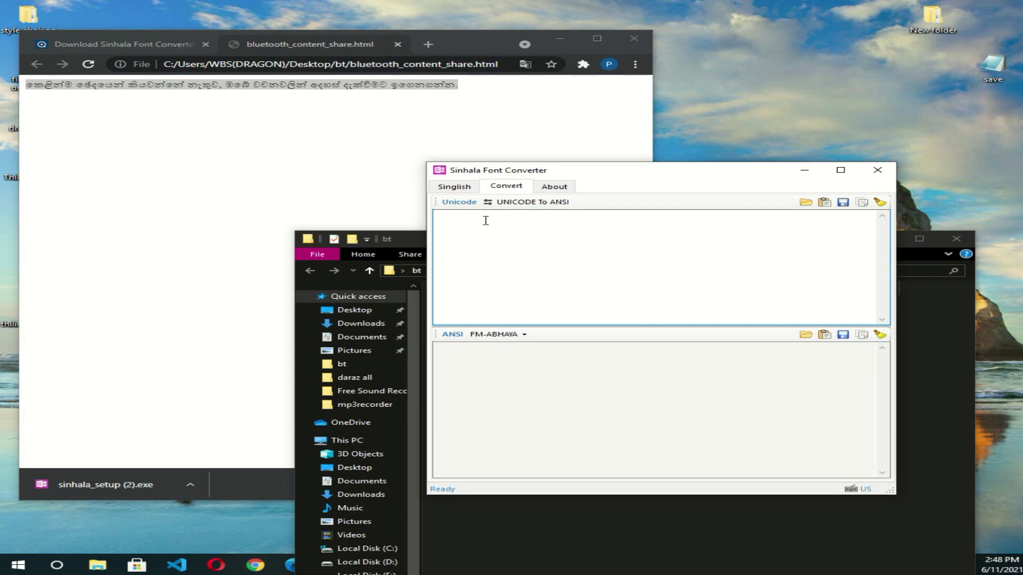
key(ctrl+v)
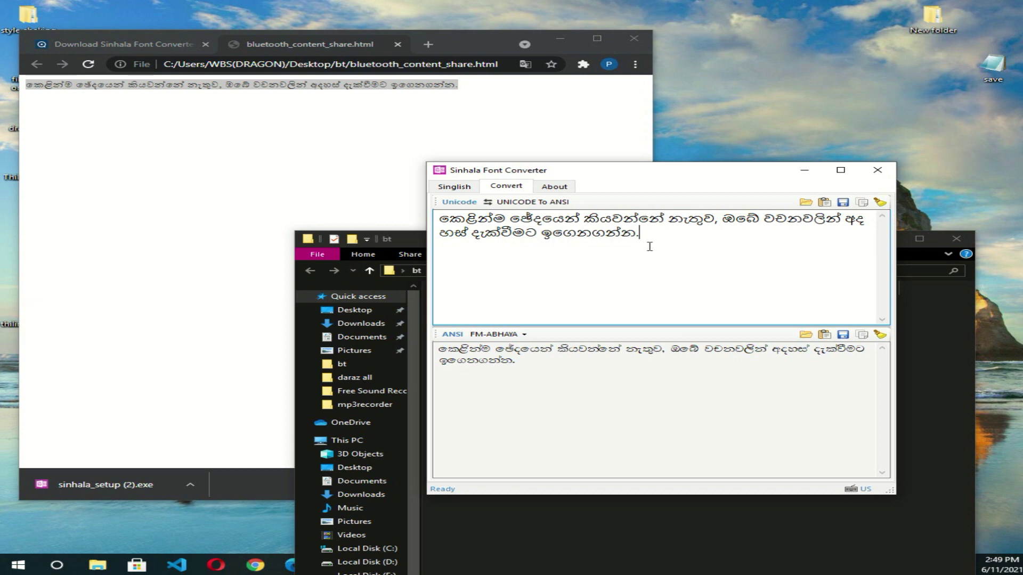
click(610, 377)
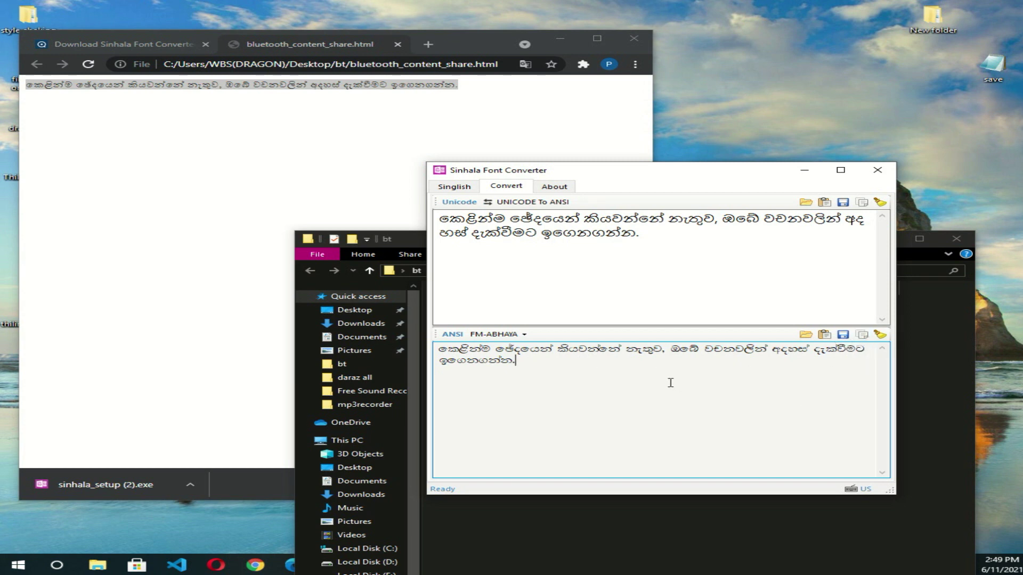
key(ctrl+a)
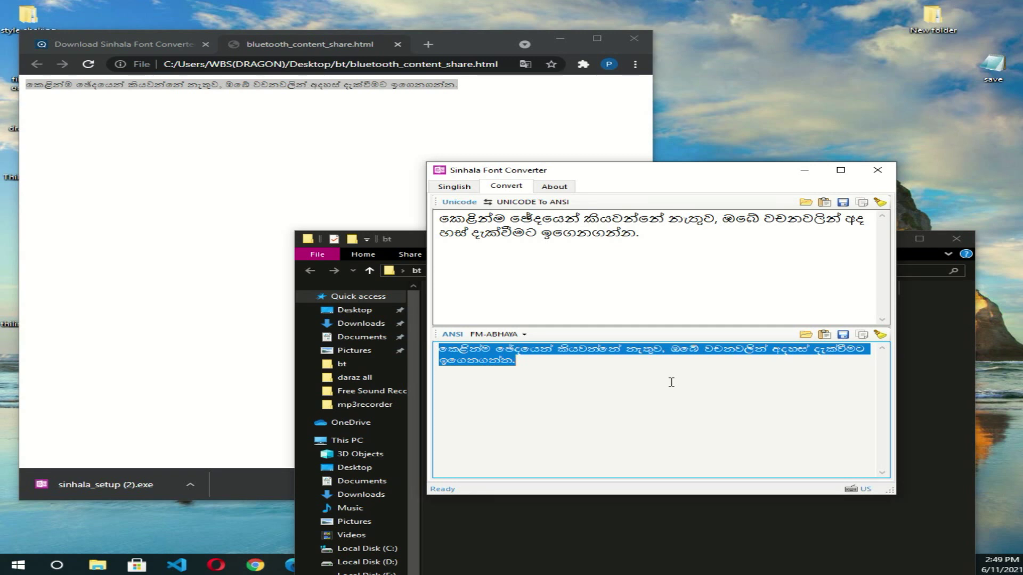
drag(709, 177, 630, 118)
drag(830, 248, 777, 102)
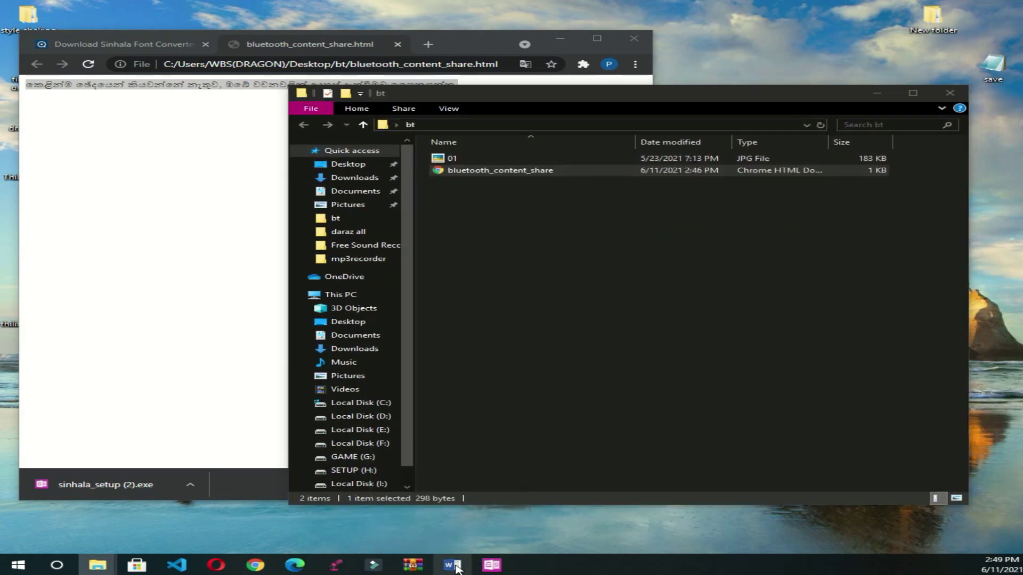
Paste the converted FM-ABHAYA sentence into Word's blank Document1
click(453, 566)
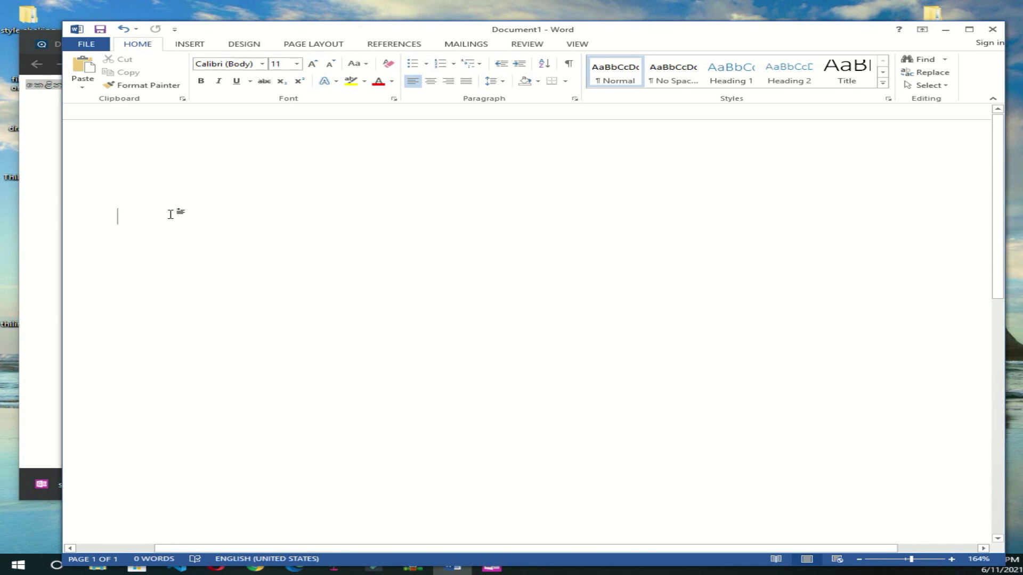
key(ctrl+v)
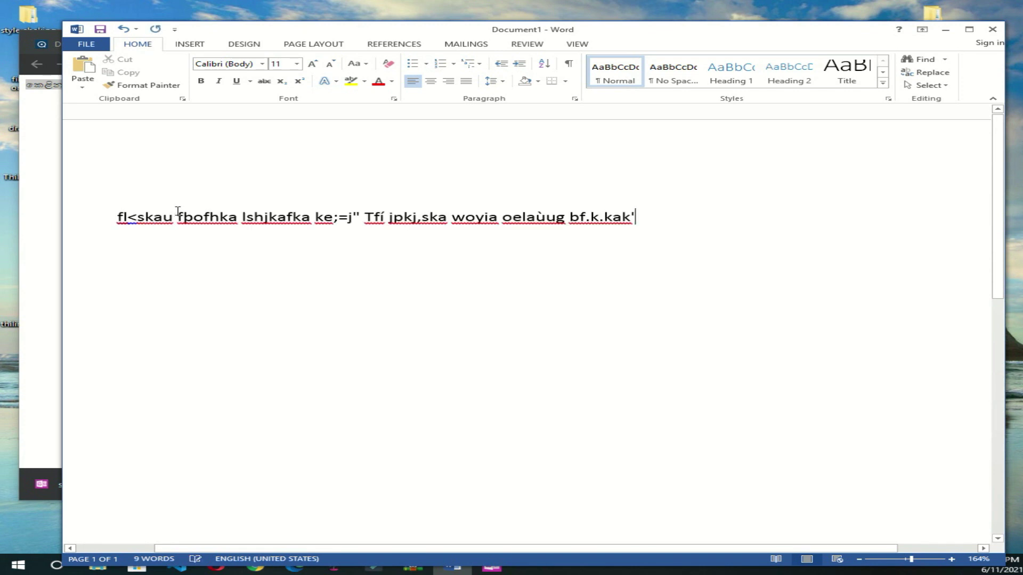